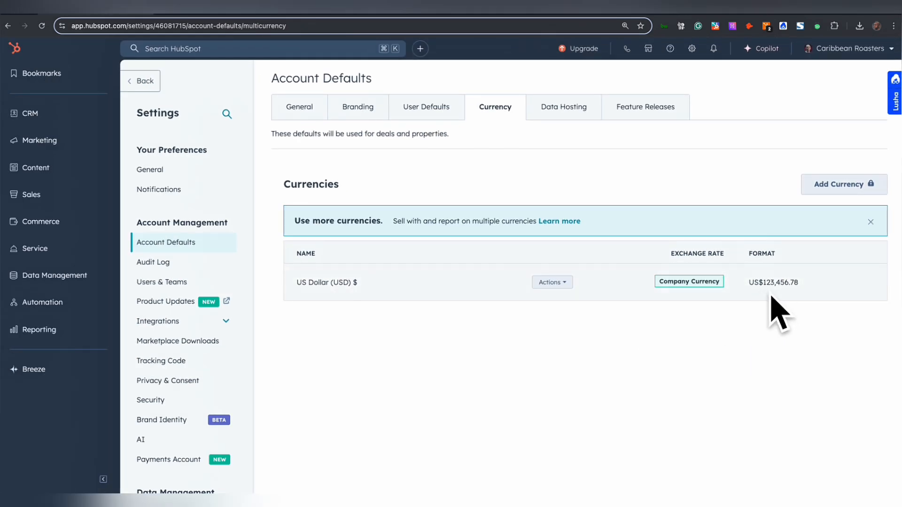
Compare the currency settings of the Caribbean Roasters, OPAAT-SWY Demo Account and OPAAT-SWY accounts, ending on the demo account's currency list
click(210, 14)
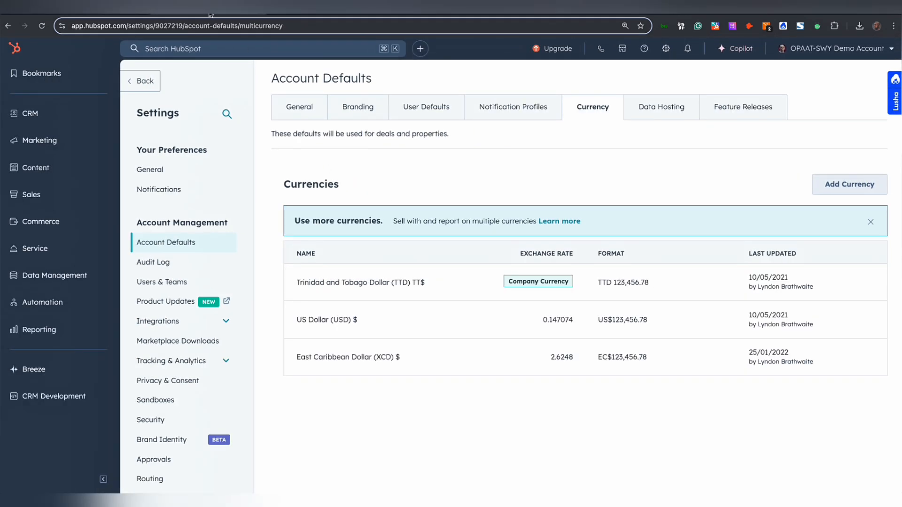
click(308, 14)
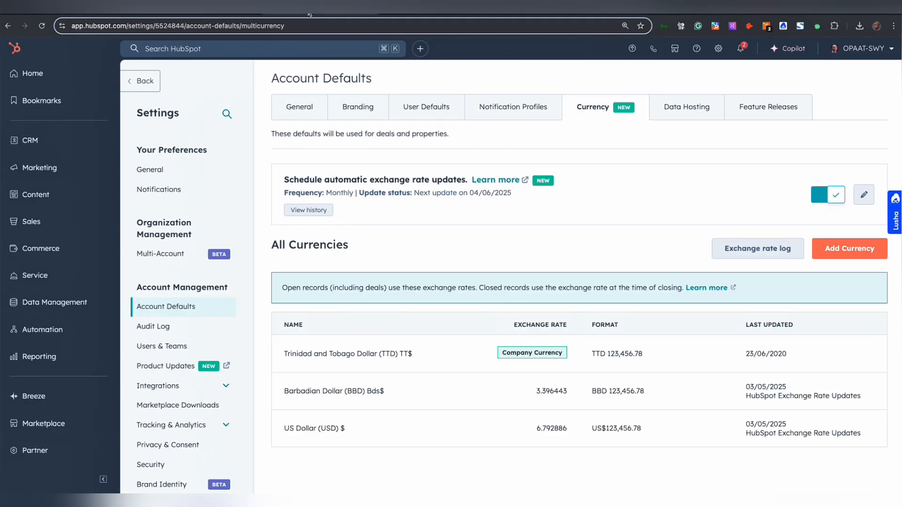
click(222, 14)
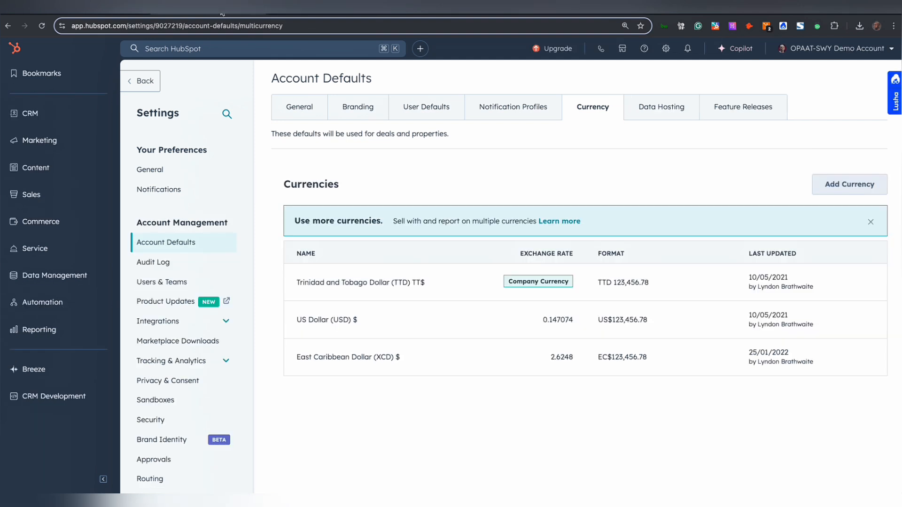
mouse_move(493, 329)
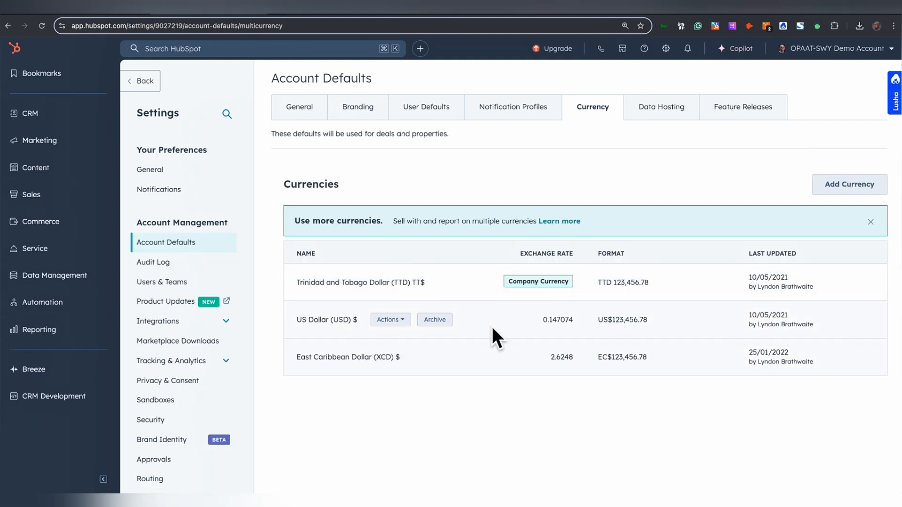
click(118, 14)
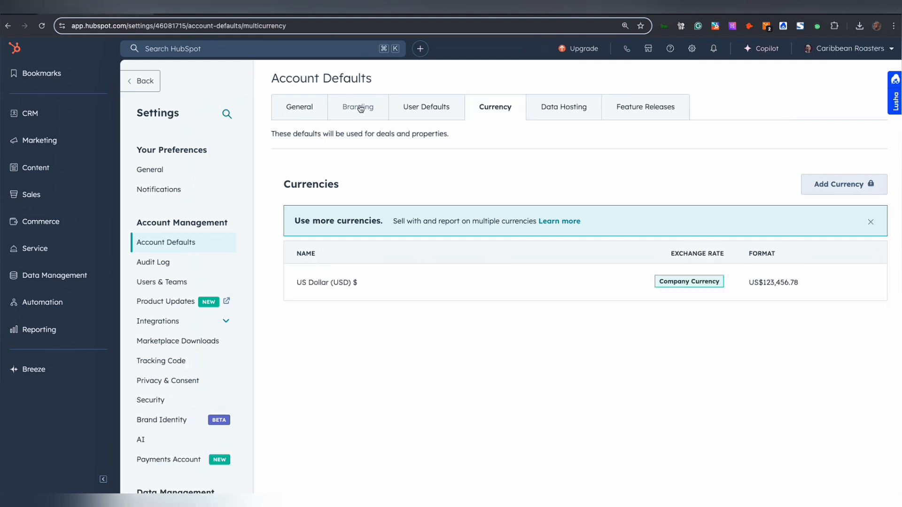
click(226, 14)
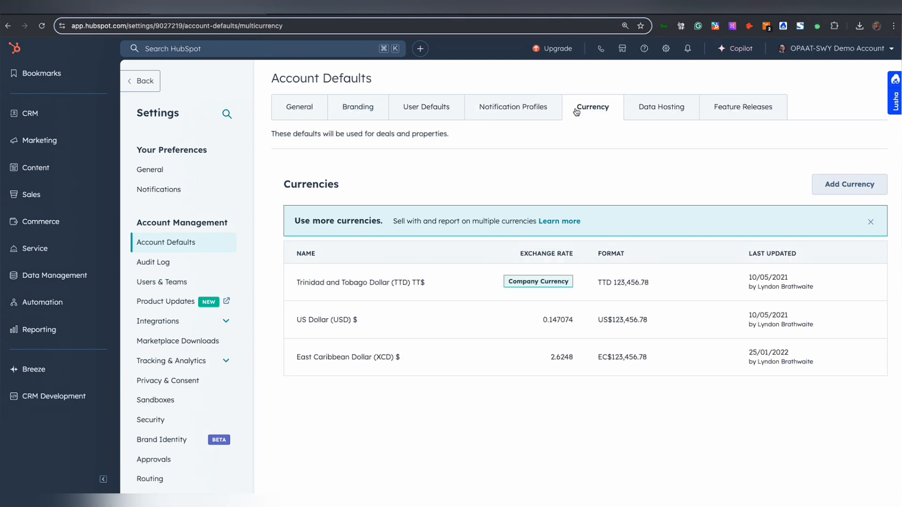
mouse_move(311, 355)
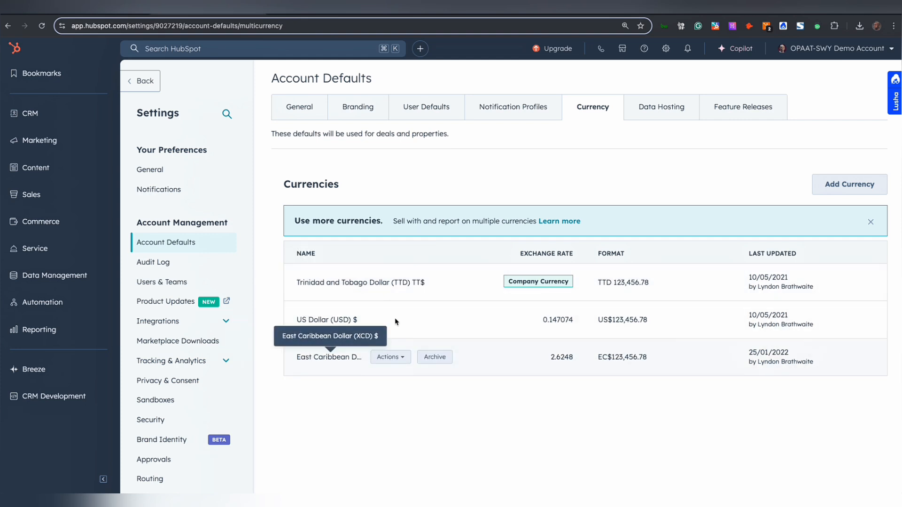
Add Barbadian Dollar (BBD) to the demo account with an exchange rate of 3.36 to the Trinidad and Tobago Dollar, and save it
click(841, 187)
click(419, 155)
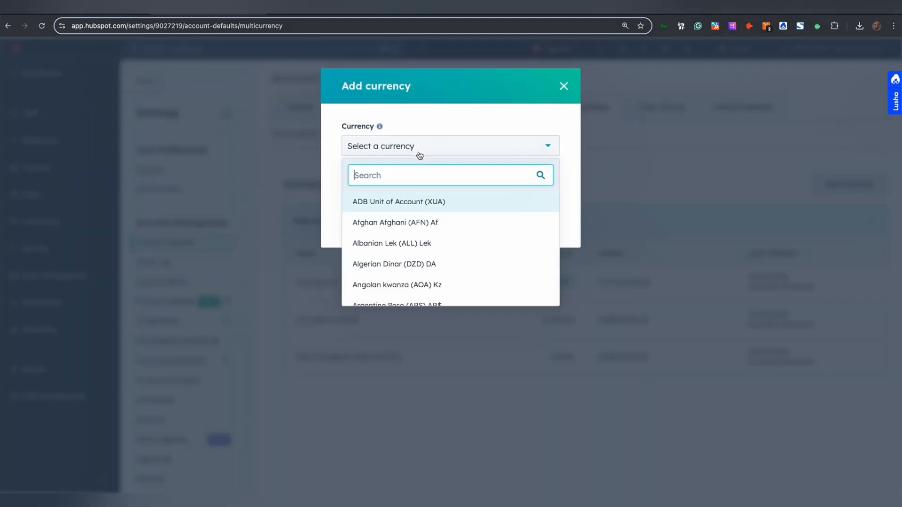
text(bar)
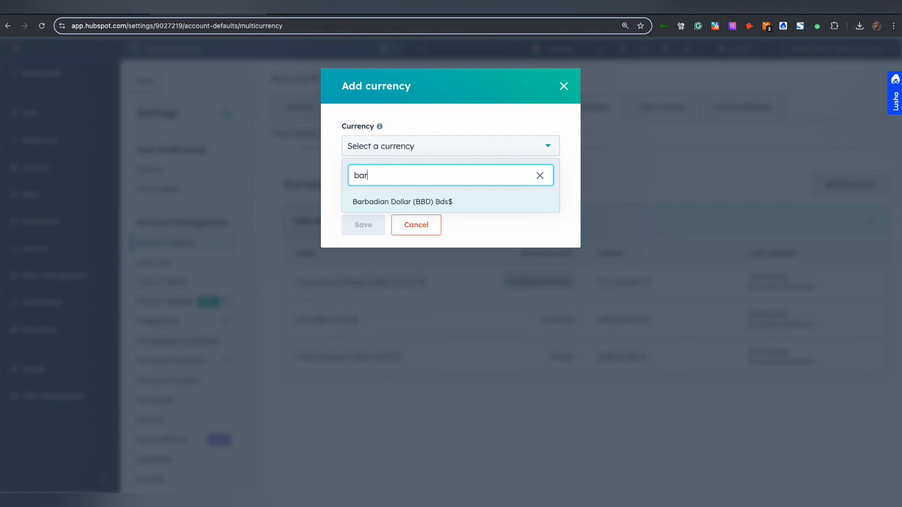
click(402, 202)
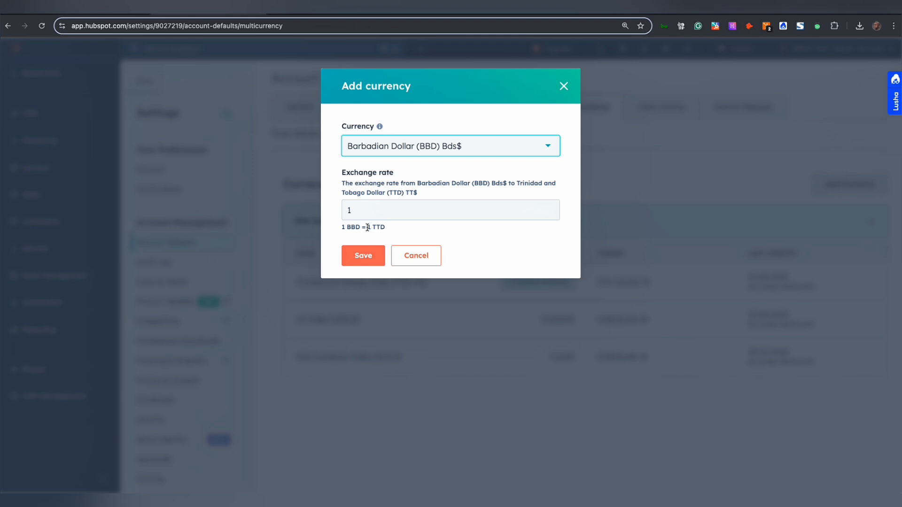
double_click(343, 209)
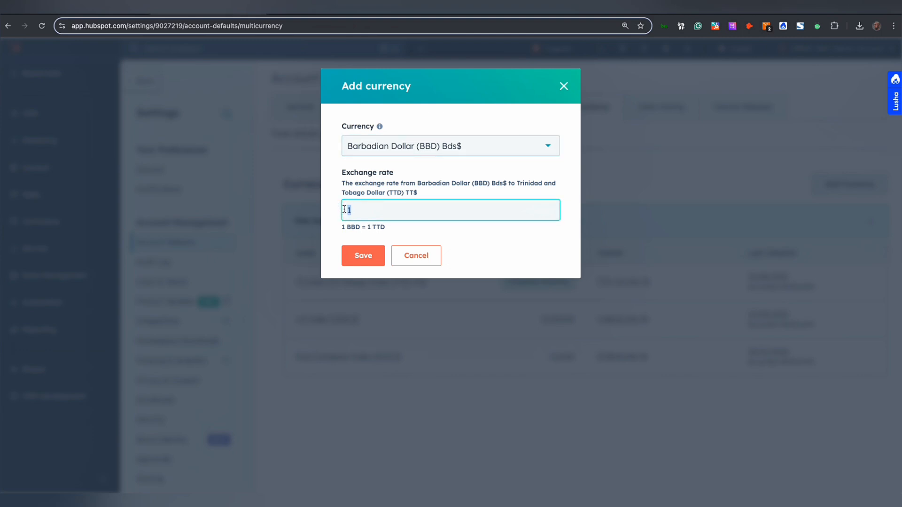
text(3.36)
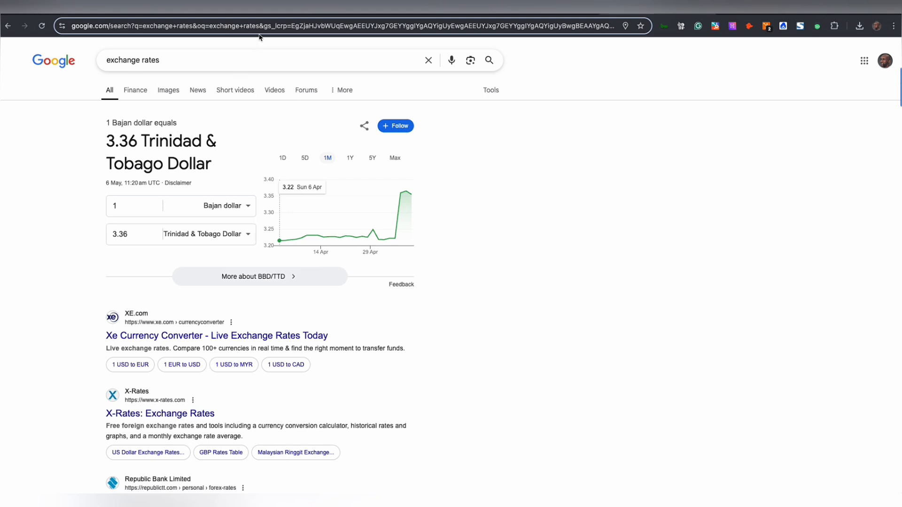
click(230, 15)
click(371, 260)
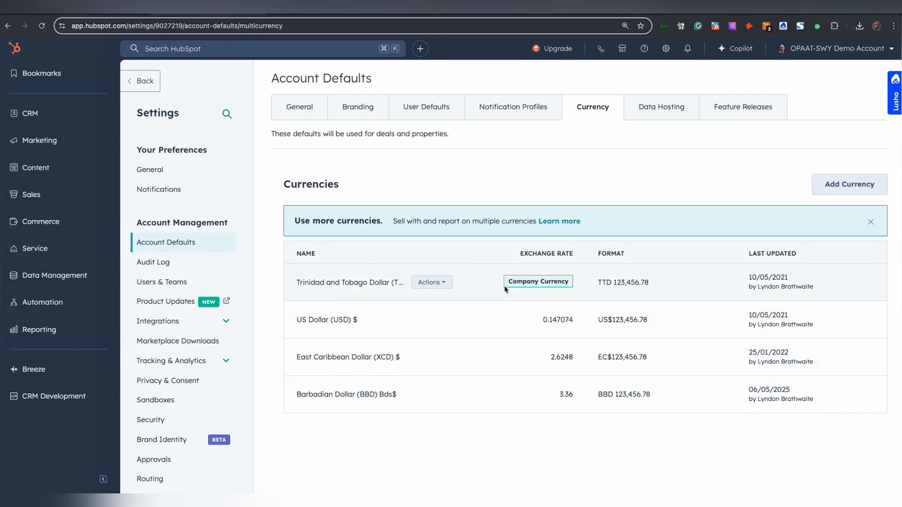
Look through the open Google exchange-rate searches, and return to the demo account's currency list to review its manual rates
click(547, 11)
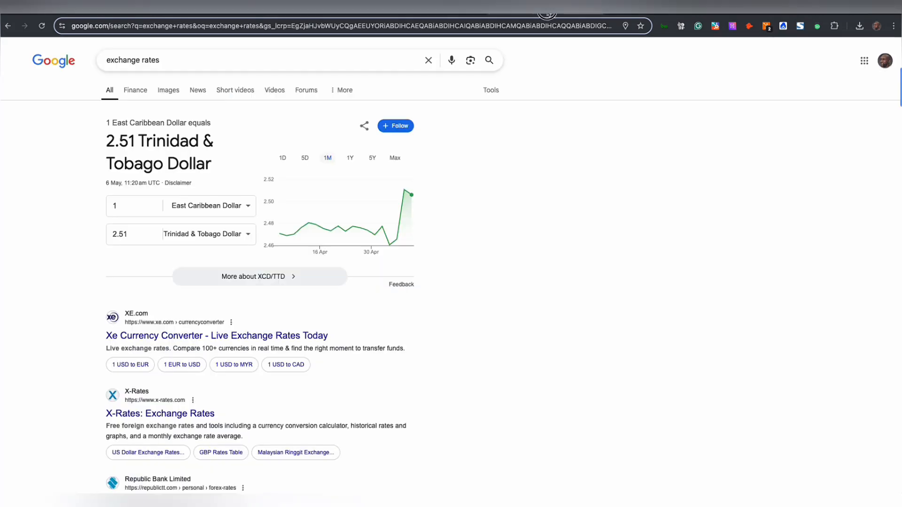
click(617, 10)
click(582, 10)
click(653, 11)
click(211, 12)
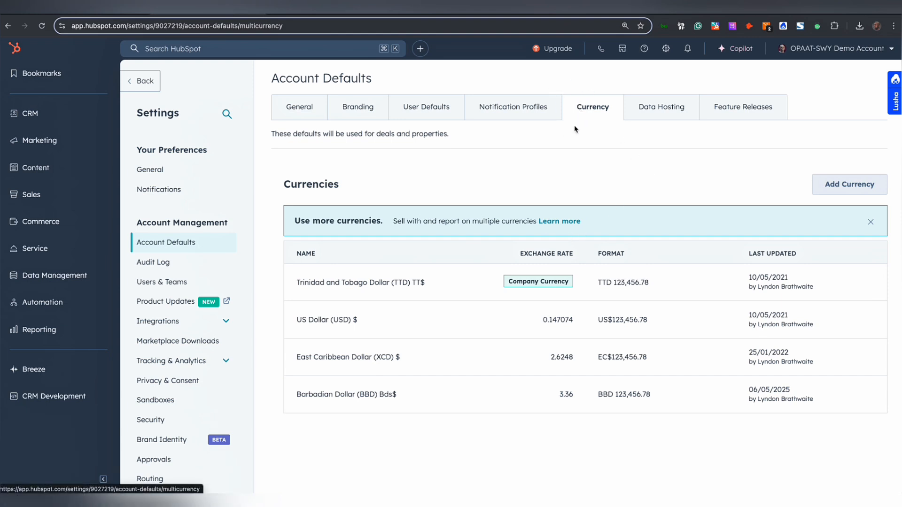
mouse_move(530, 327)
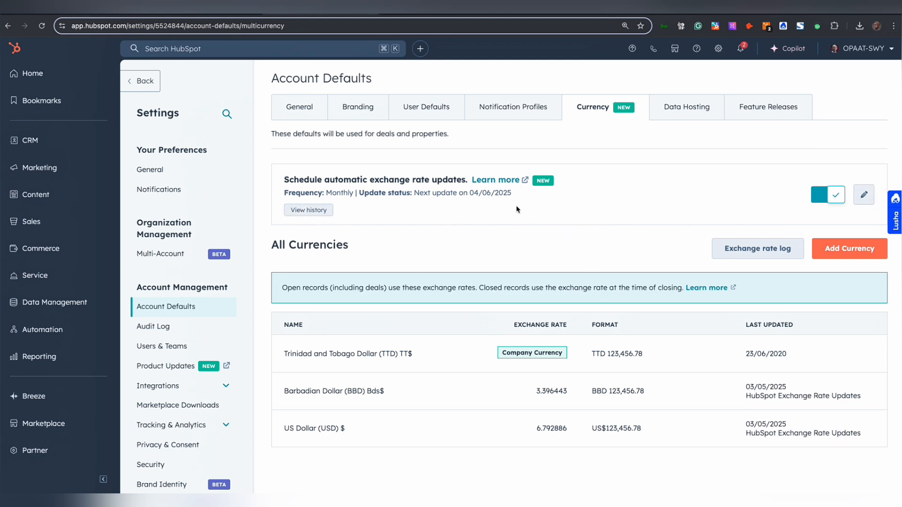
Check the East Caribbean Dollar and Bajan Dollar rates to the Trinidad & Tobago Dollar in the Google searches
click(557, 12)
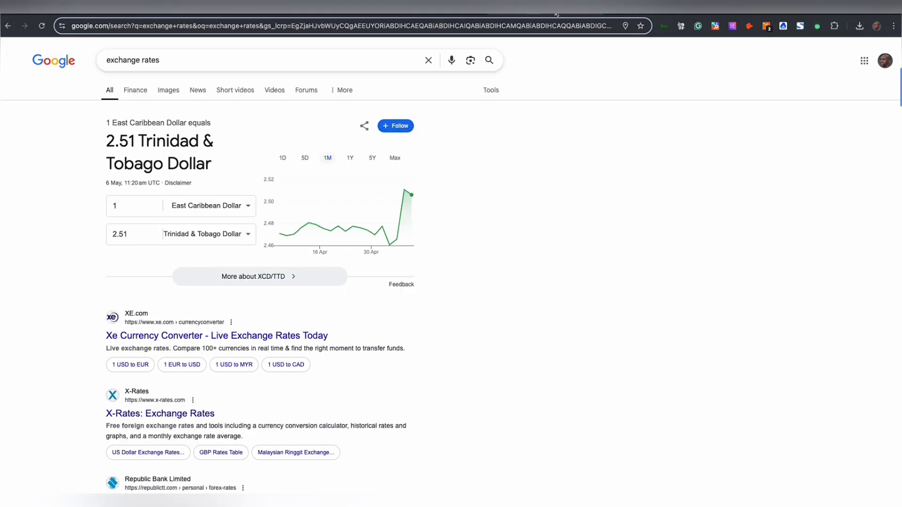
click(645, 14)
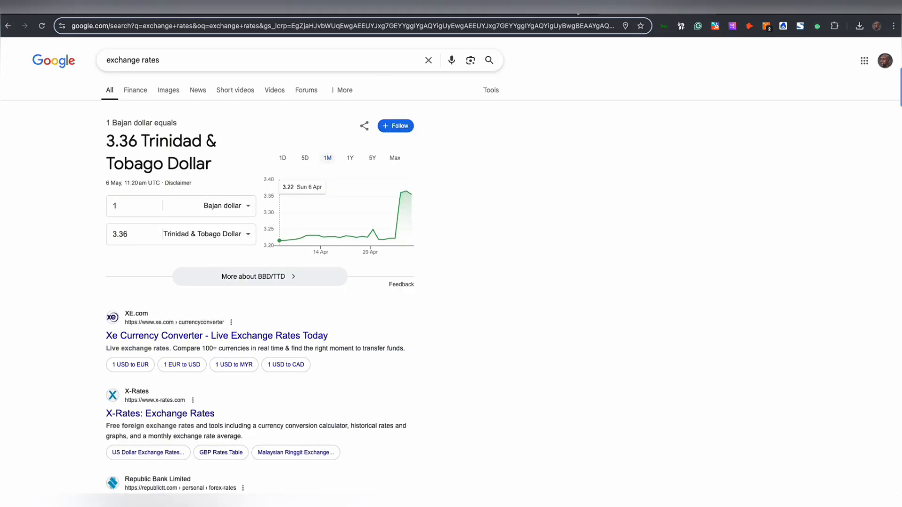
click(564, 13)
View the frequency options for automatic exchange rate updates in the OPAAT-SWY account, and close them without changes
click(299, 16)
click(854, 193)
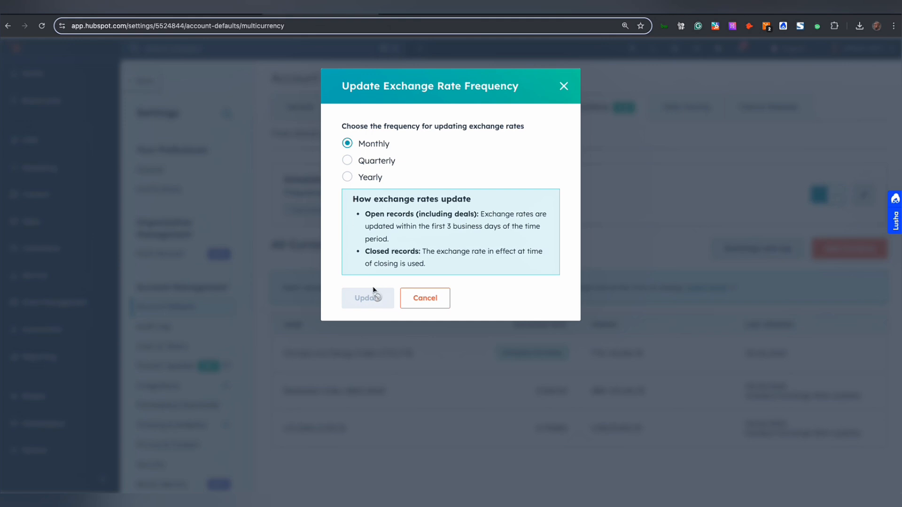
click(425, 301)
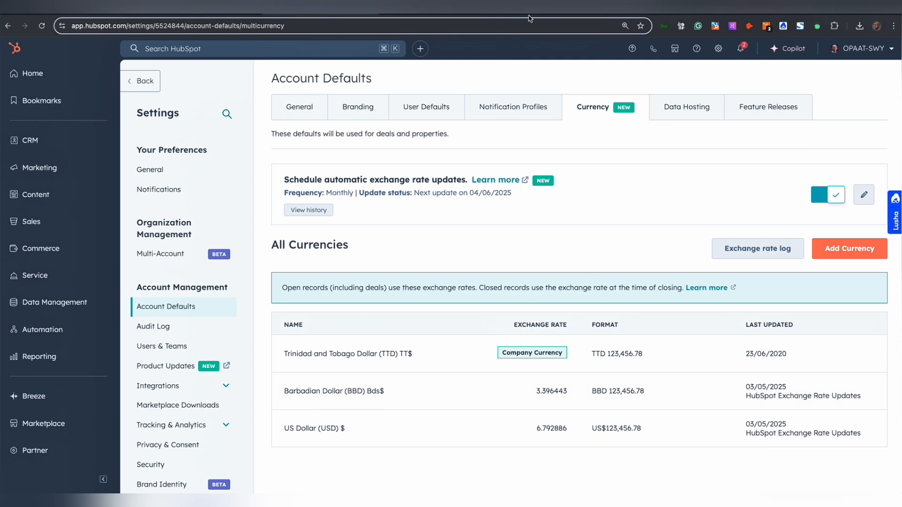
Look up the East Caribbean Dollar to Trinidad & Tobago Dollar rate in Google, and return to the OPAAT-SWY currency settings
click(528, 15)
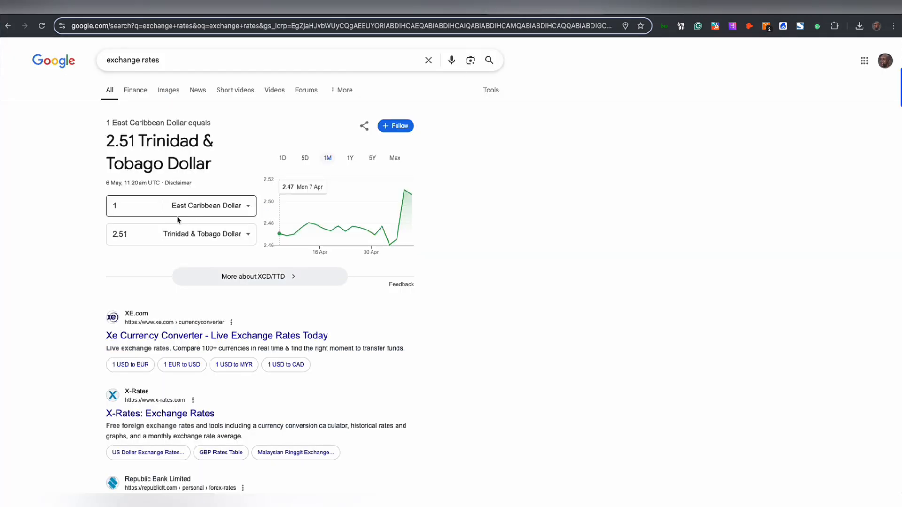
click(114, 239)
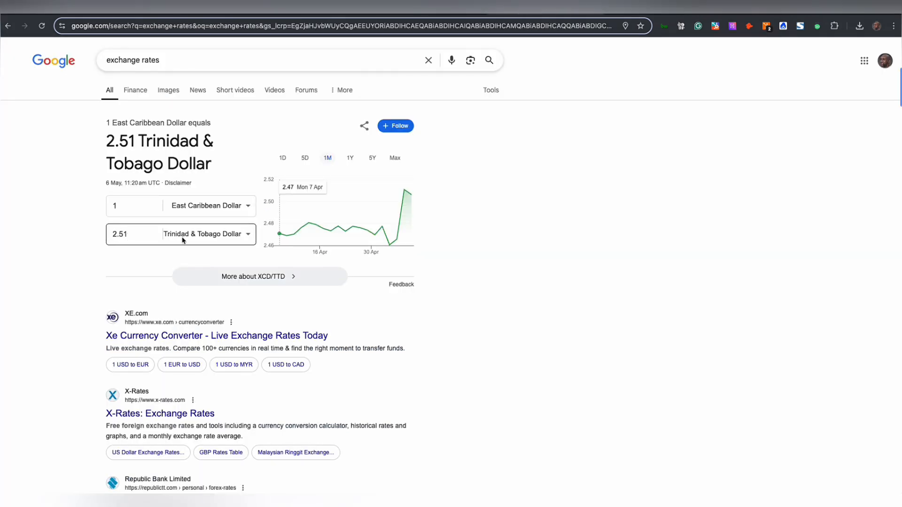
click(284, 9)
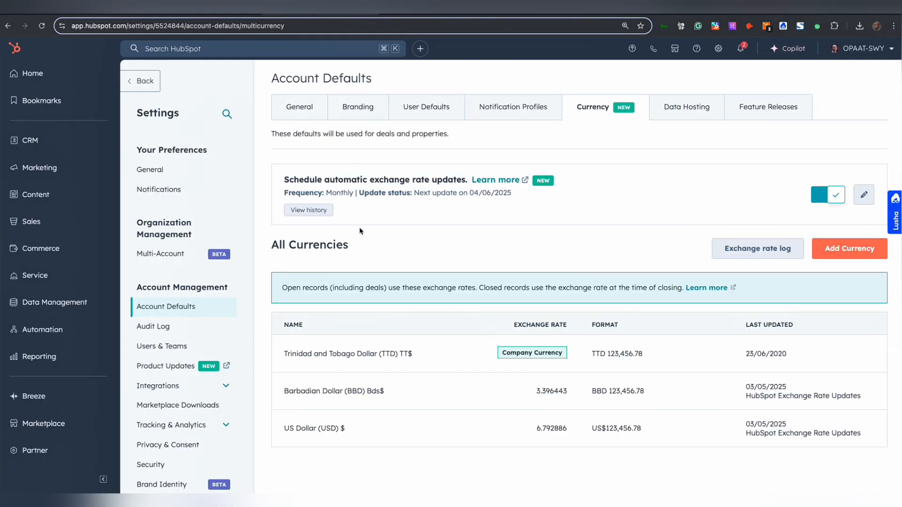
Add East Caribbean Dollar (XCD) to the OPAAT-SWY account with its automatically updated exchange rate, and save it
click(845, 253)
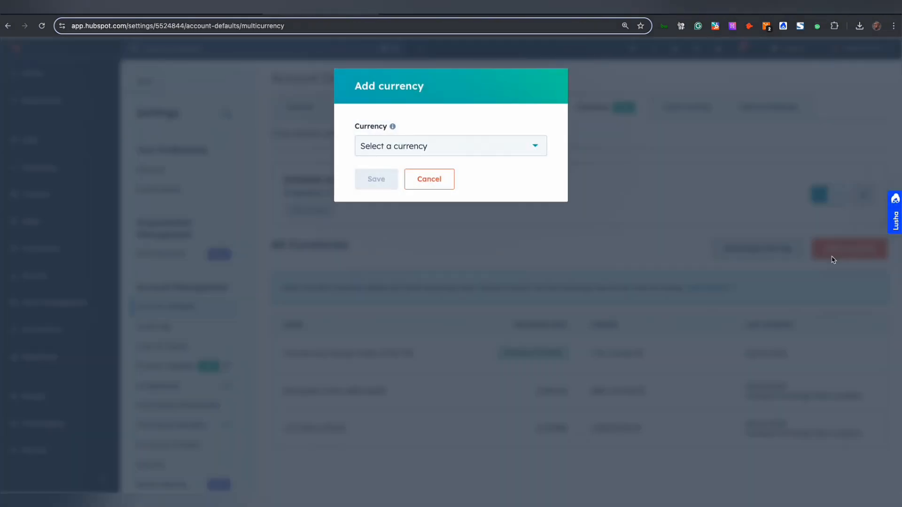
click(472, 147)
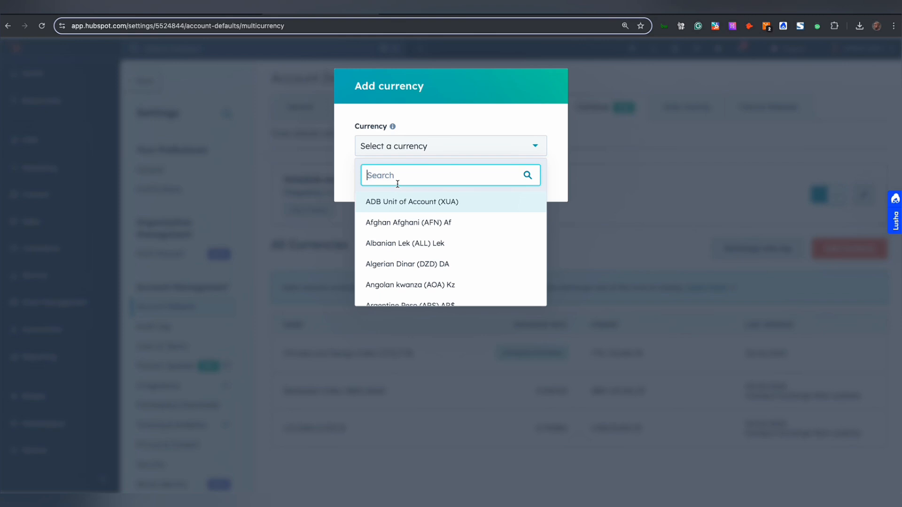
text(xcd)
click(404, 203)
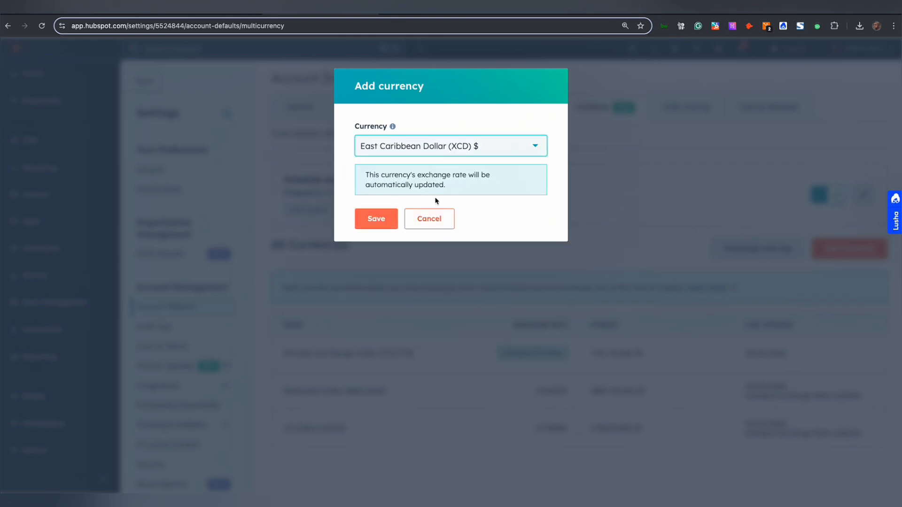
click(376, 219)
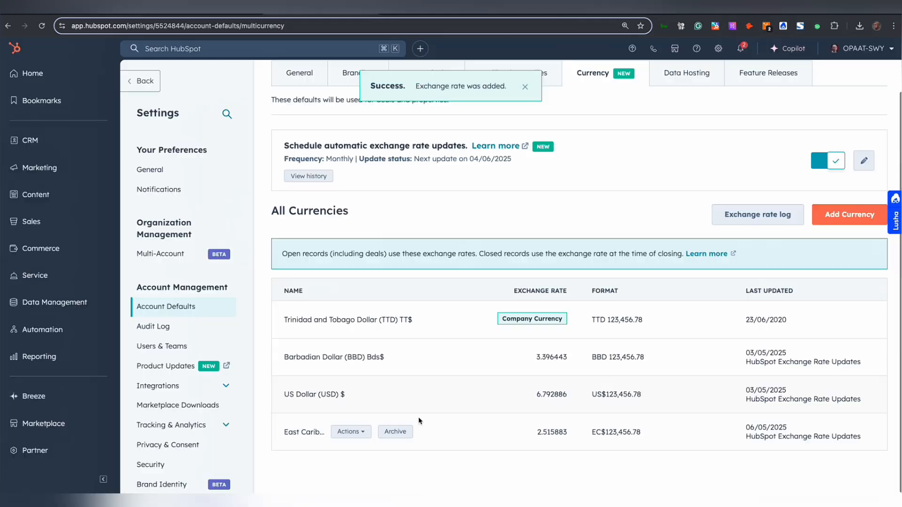
Compare the East Caribbean Dollar's exchange rate in the OPAAT-SWY currency list with the rate in the Google search
scroll(526, 446, up, 5)
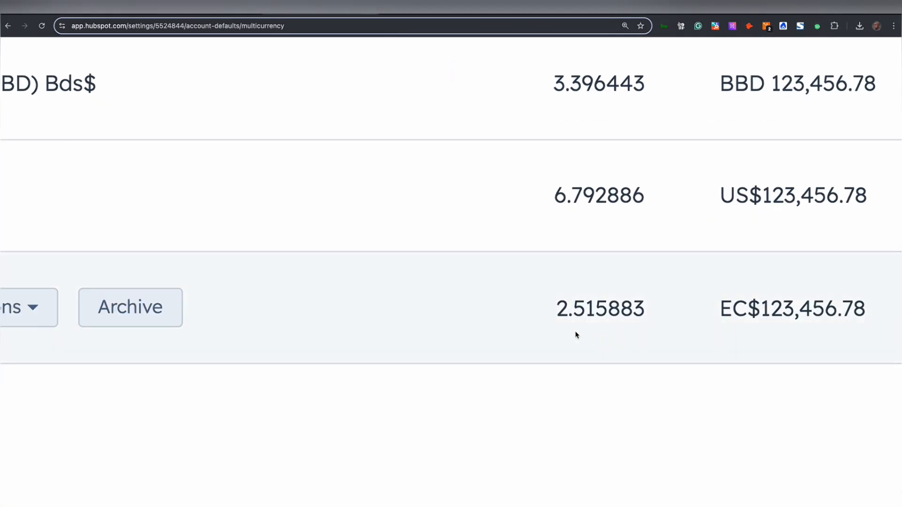
scroll(556, 325, down, 5)
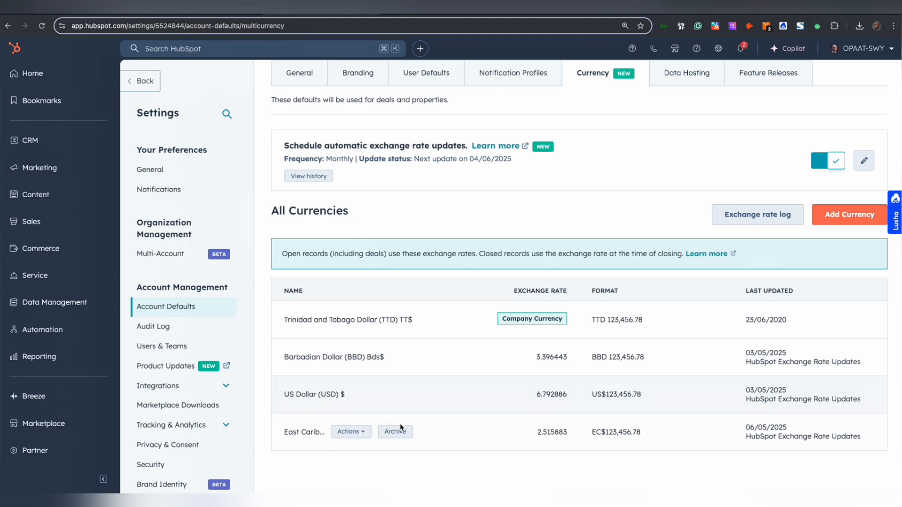
scroll(590, 182, up, 1)
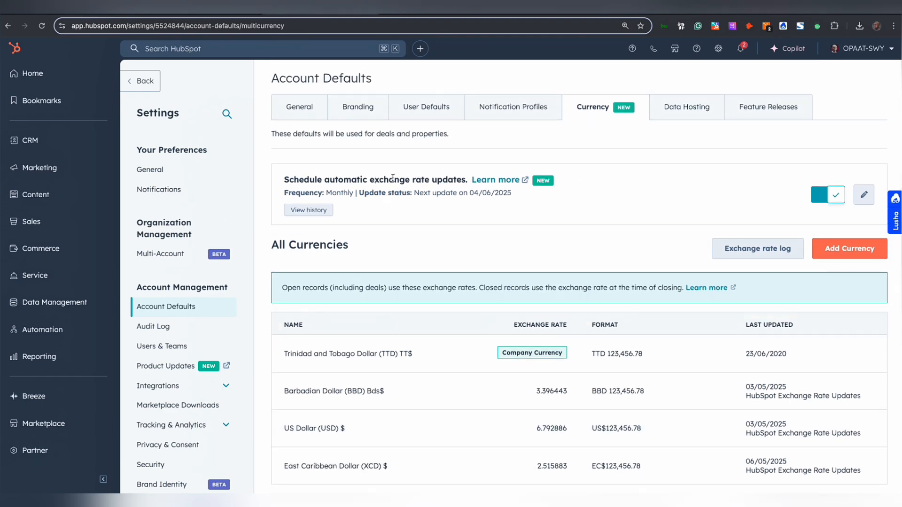
click(545, 8)
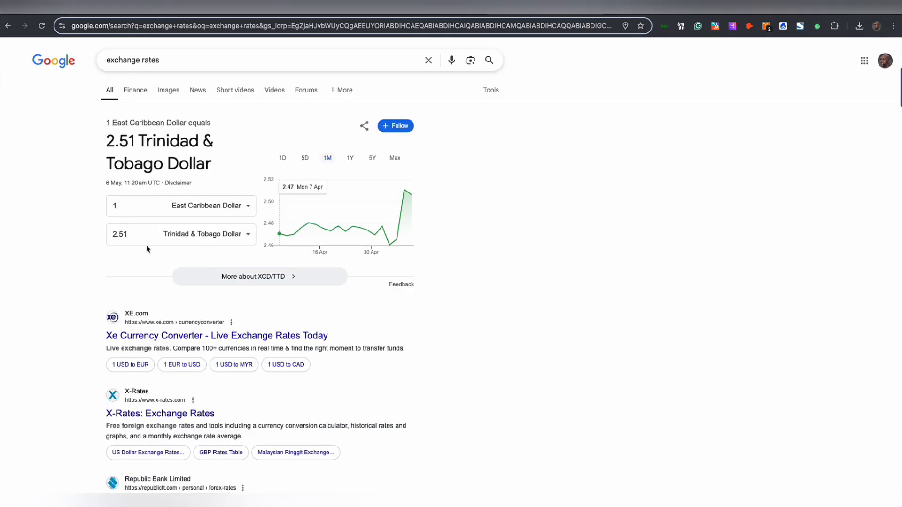
click(301, 18)
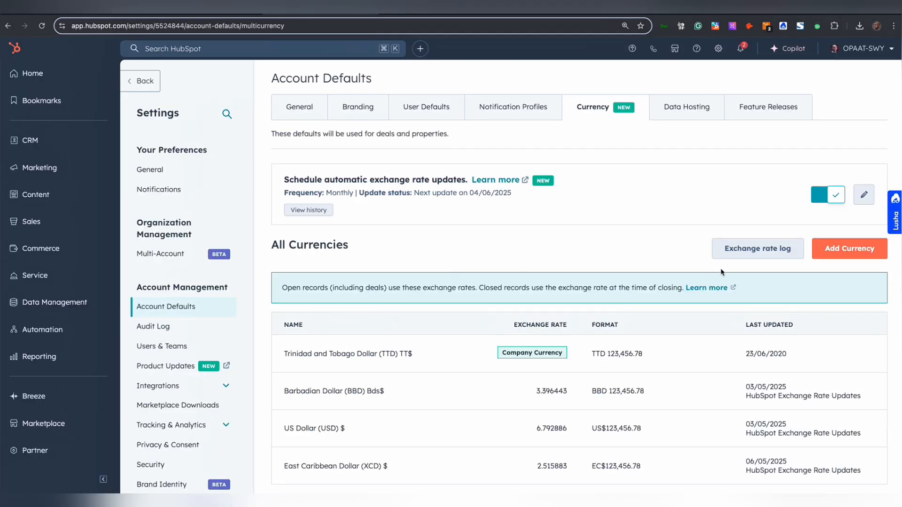
Review the automatically updated exchange rates of the Barbadian, US and East Caribbean Dollars in the currency list
scroll(670, 276, down, 1)
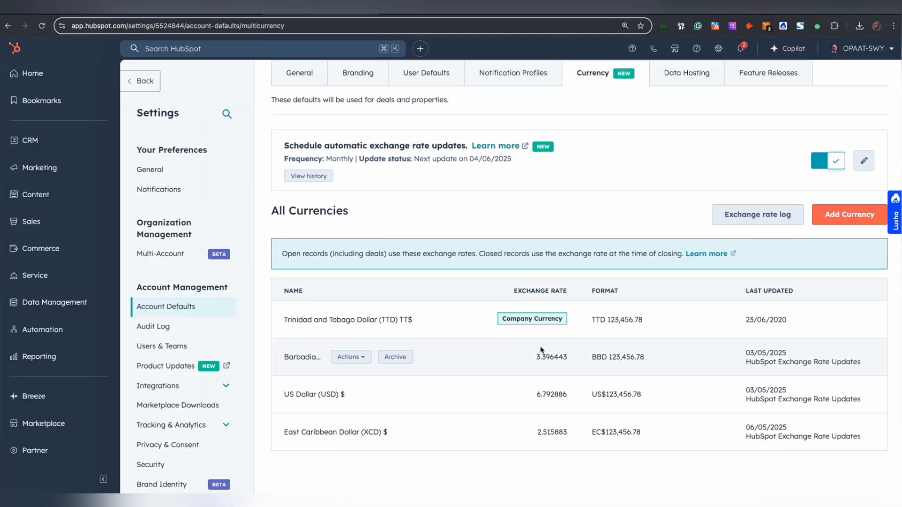
mouse_move(380, 405)
mouse_move(430, 330)
mouse_move(333, 346)
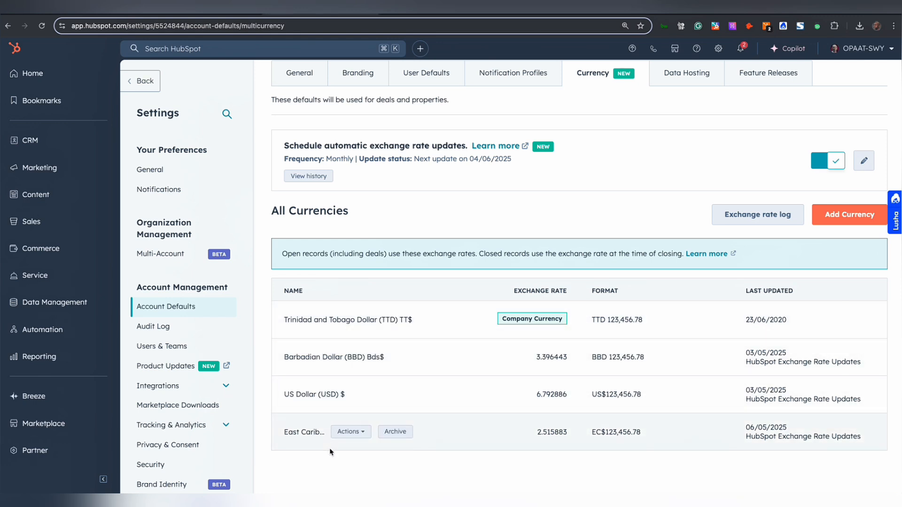